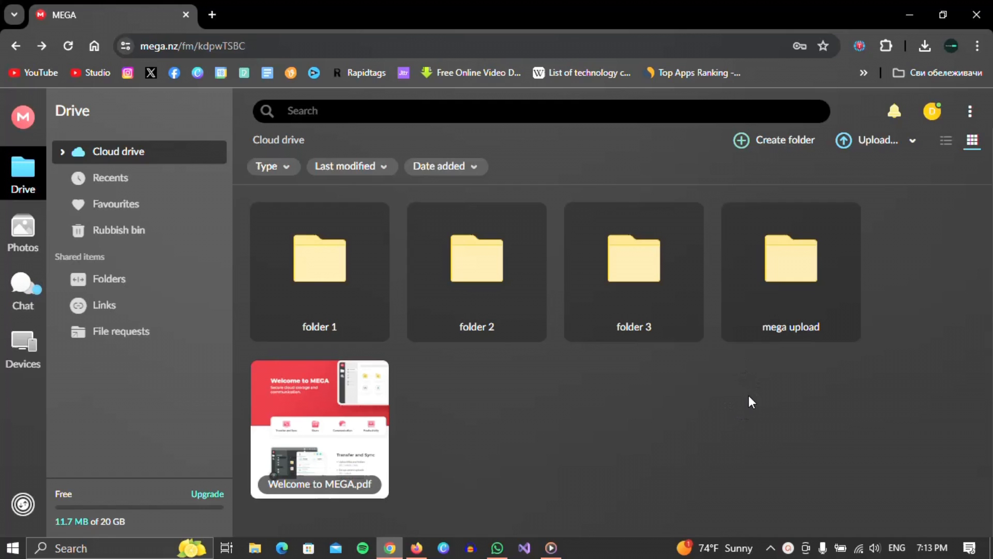
Inside the 'mega upload' folder, bring up the Rename dialog for 3.txt
double_click(765, 317)
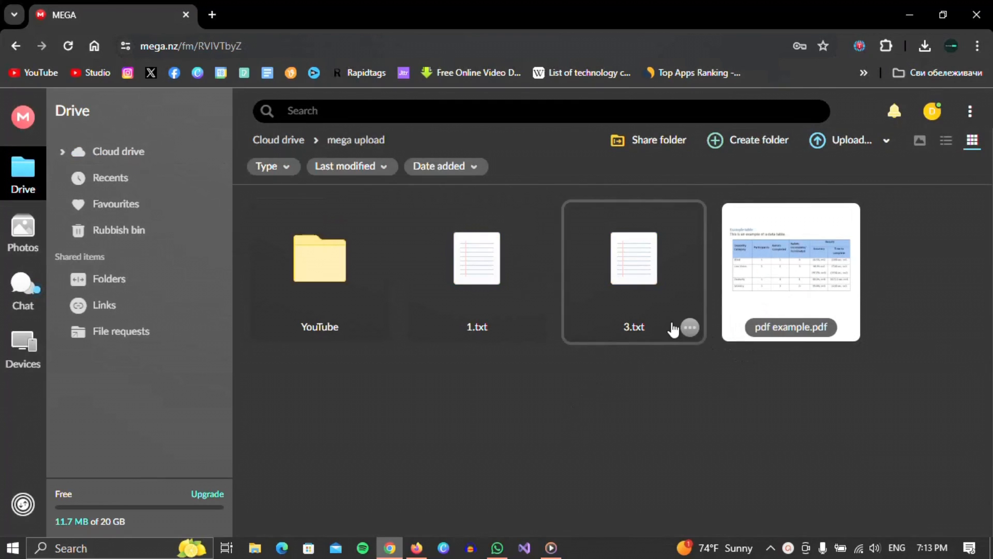
mouse_move(634, 272)
click(687, 326)
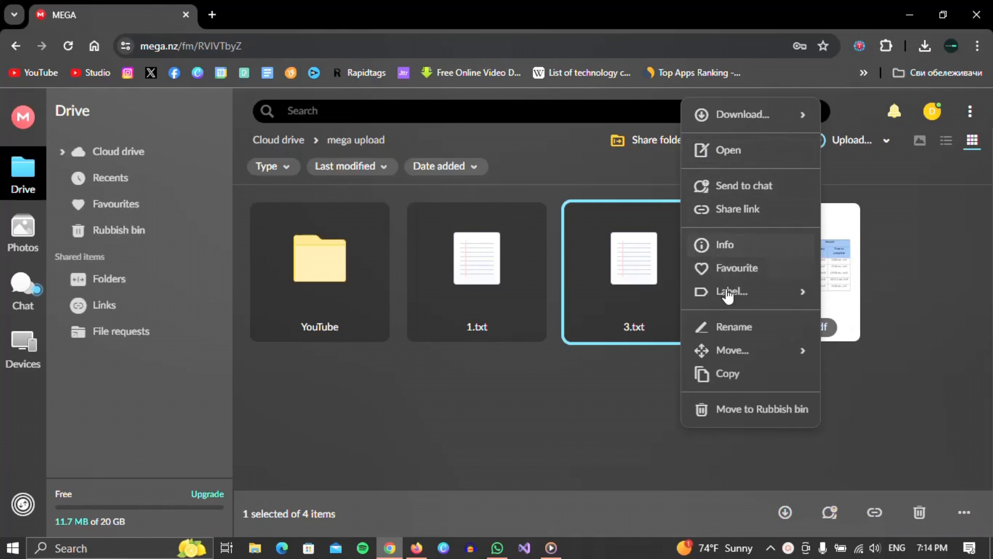
Rename 3.txt to aaaa.txt and confirm in the Rename file dialog
click(734, 330)
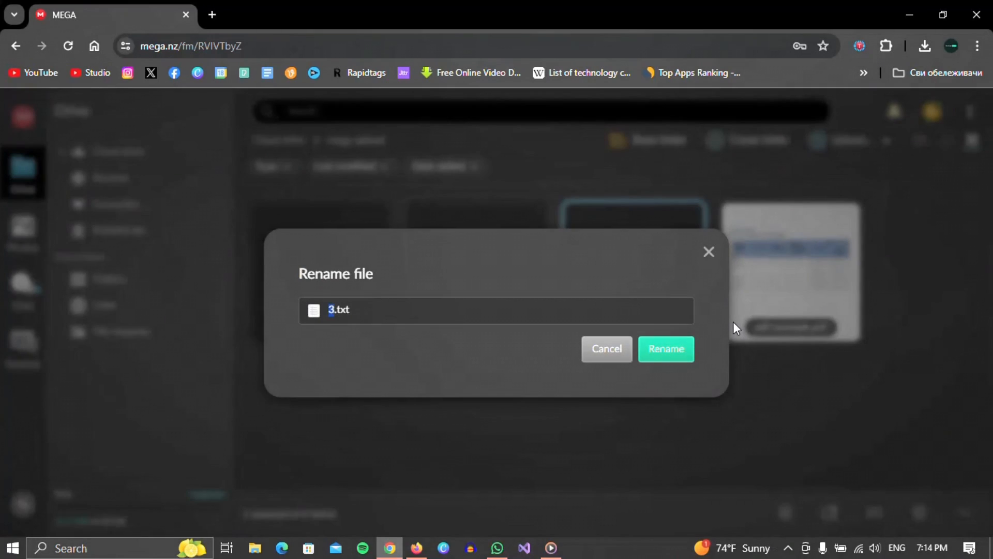
text(aa)
text(aa)
click(688, 351)
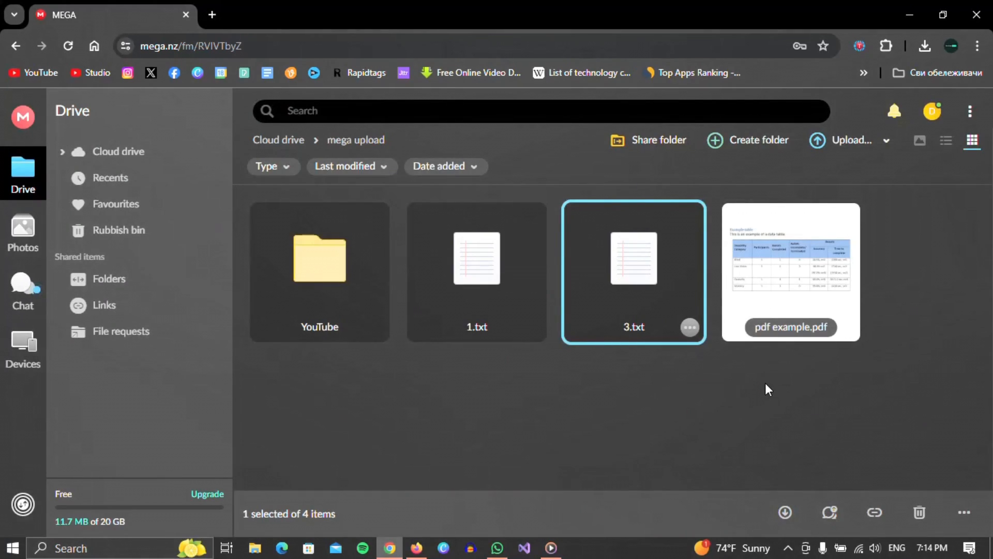